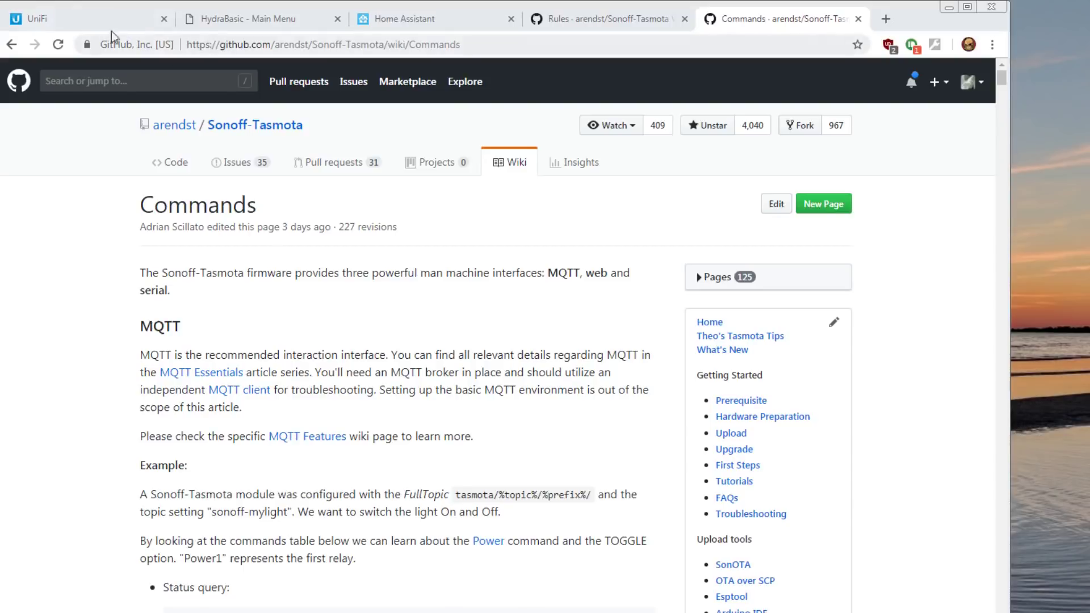
Step: Find HydraBasic at 10.10.1.51 in UniFi's client list and open its Tasmota main menu
click(61, 18)
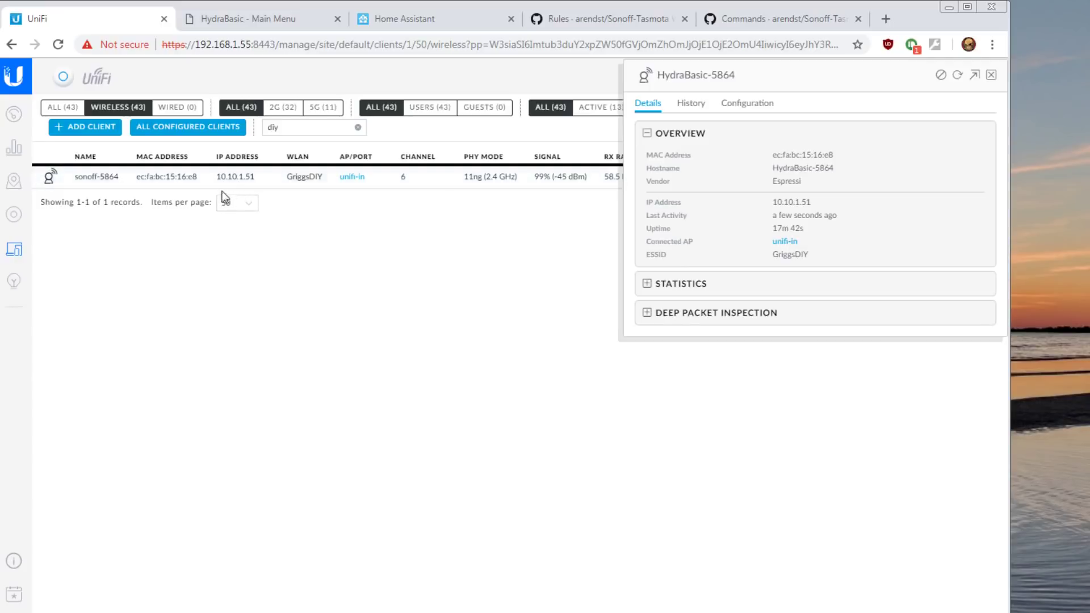
click(227, 23)
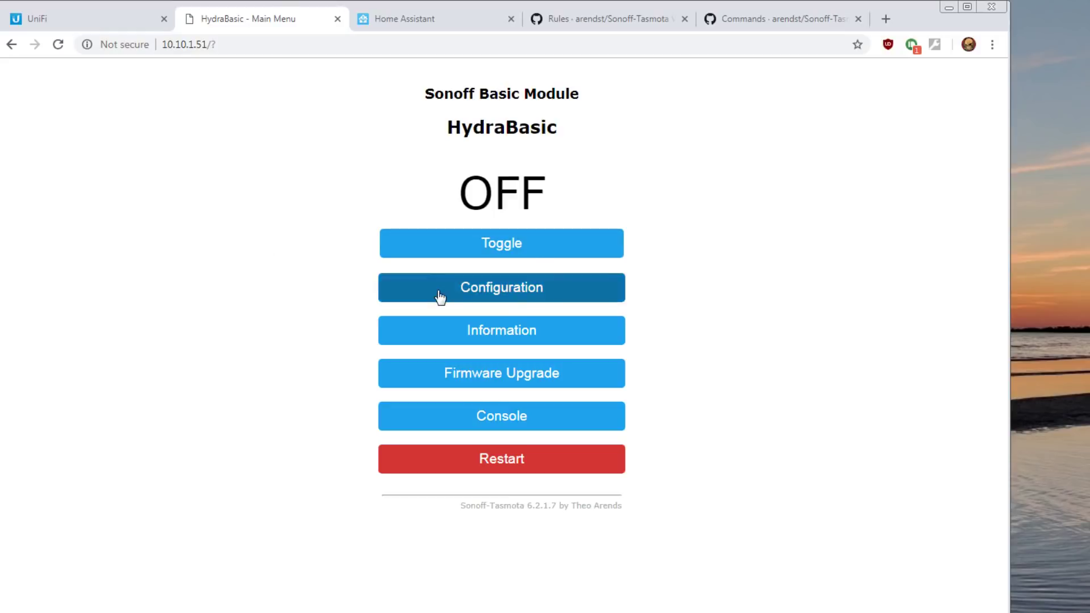
Step: Set GPIO1 to 84 Switch3n, GPIO3 to 82 Switch1n and GPIO14 to 83 Switch2n, then save the module
click(519, 294)
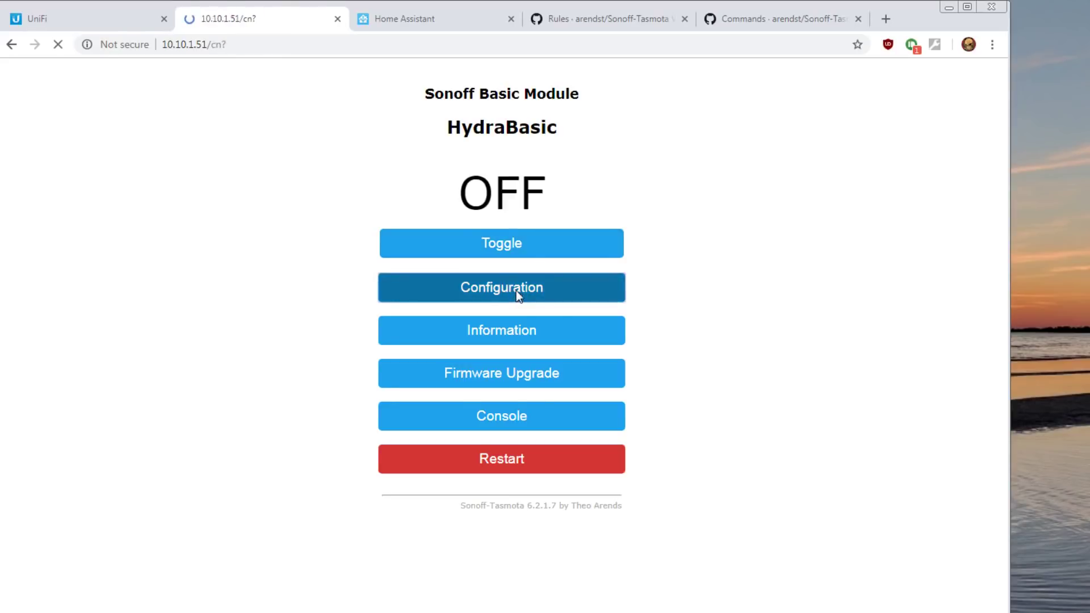
click(507, 195)
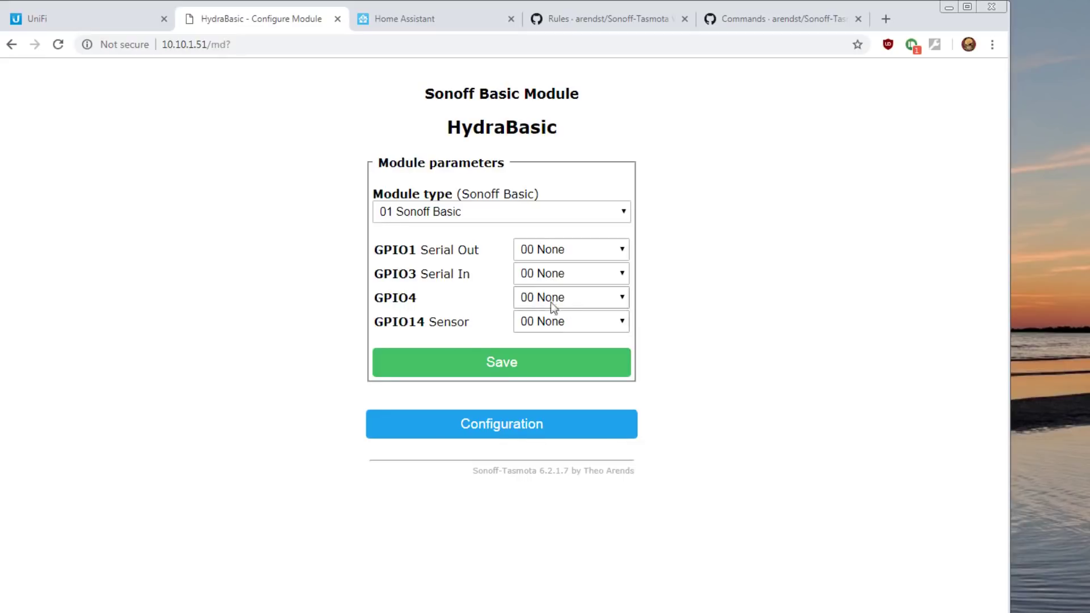
click(550, 250)
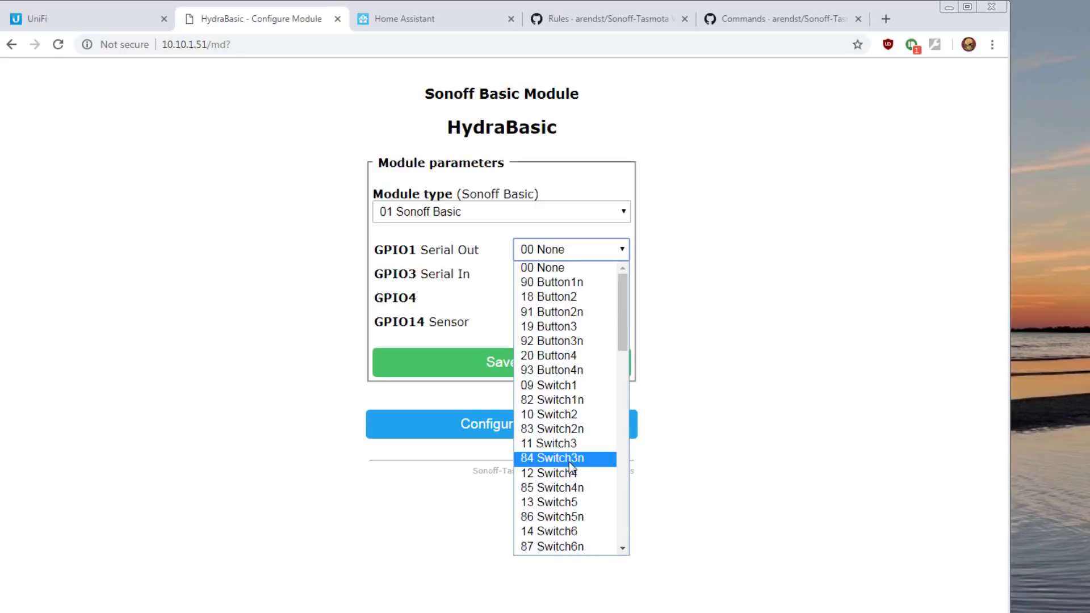
click(553, 458)
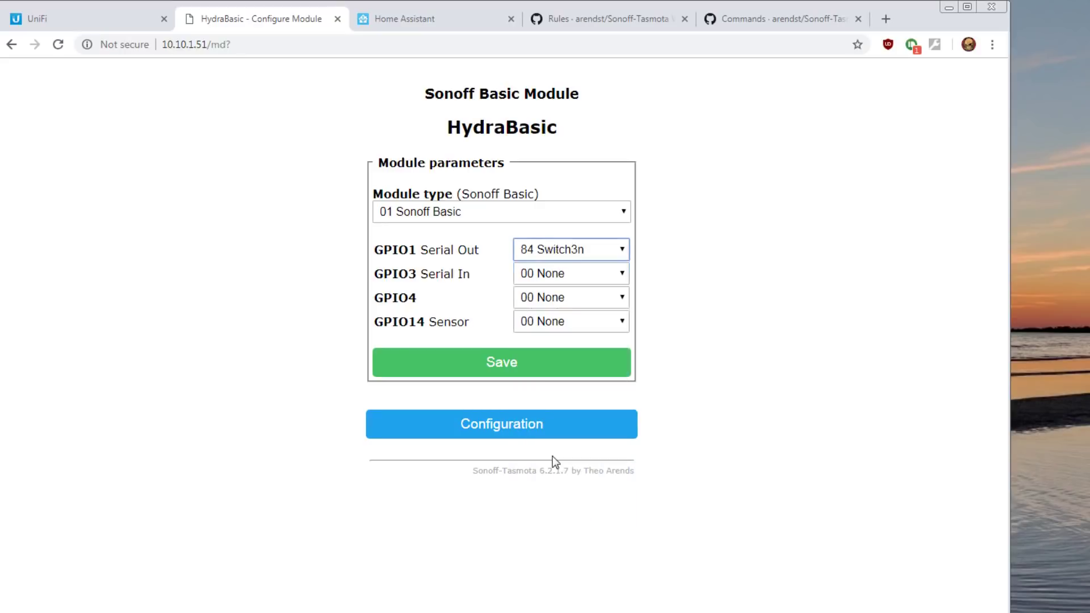
click(563, 274)
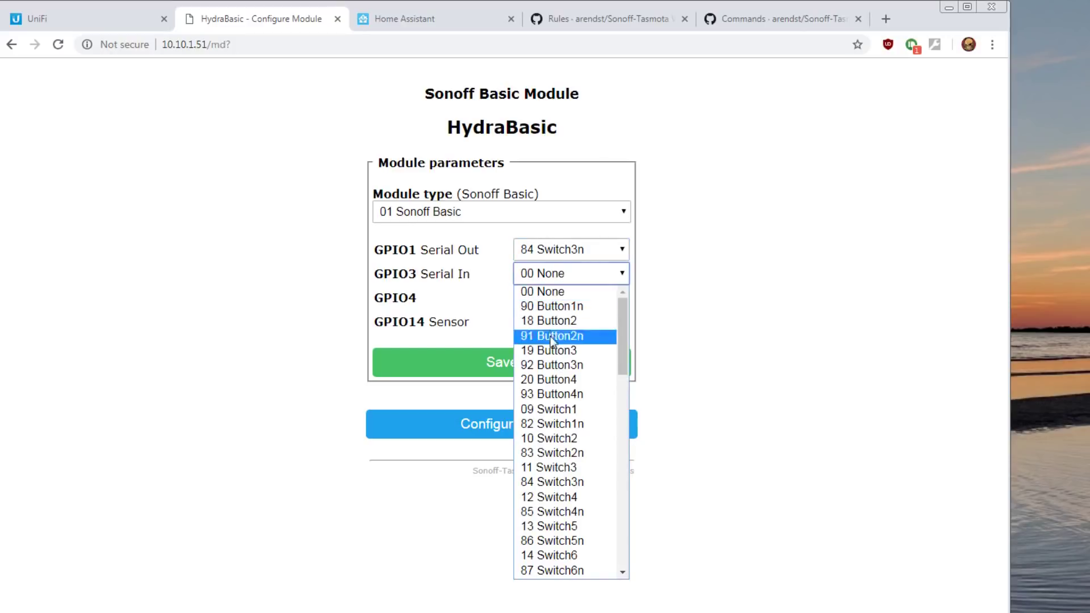
click(572, 425)
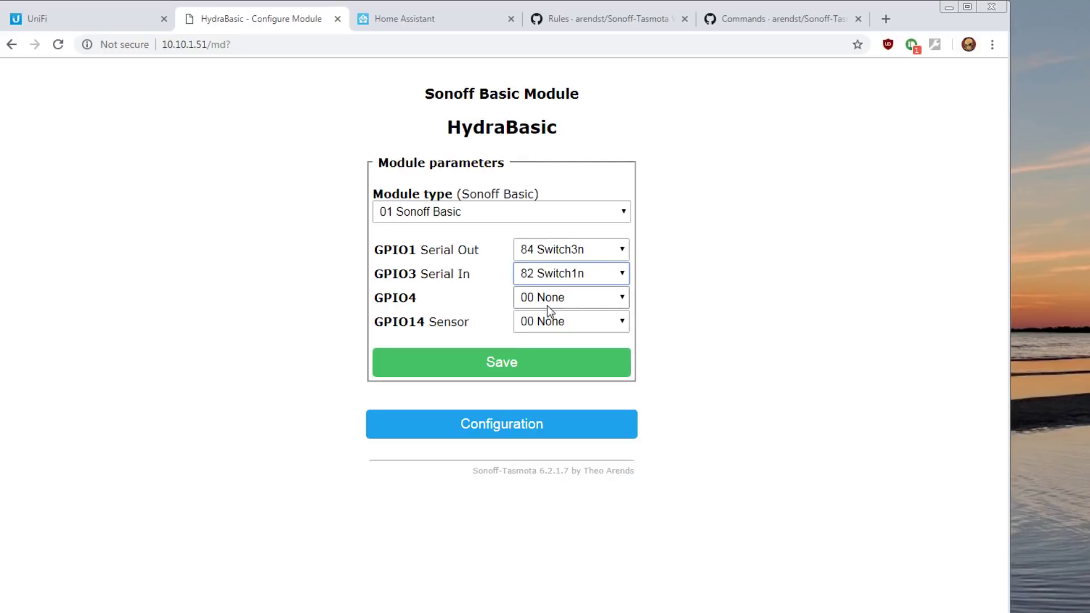
click(571, 326)
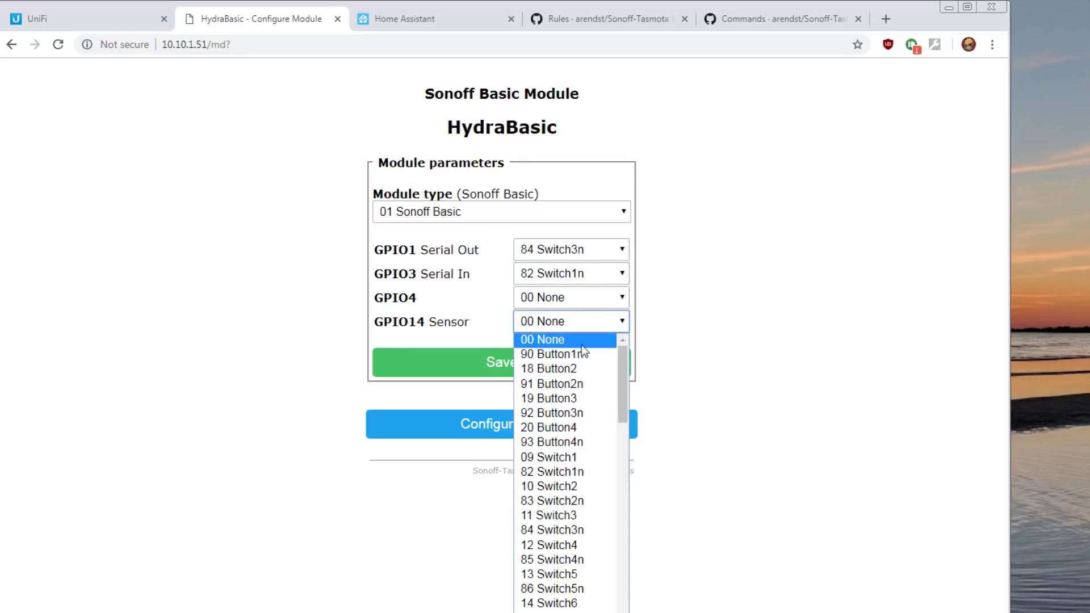
click(568, 501)
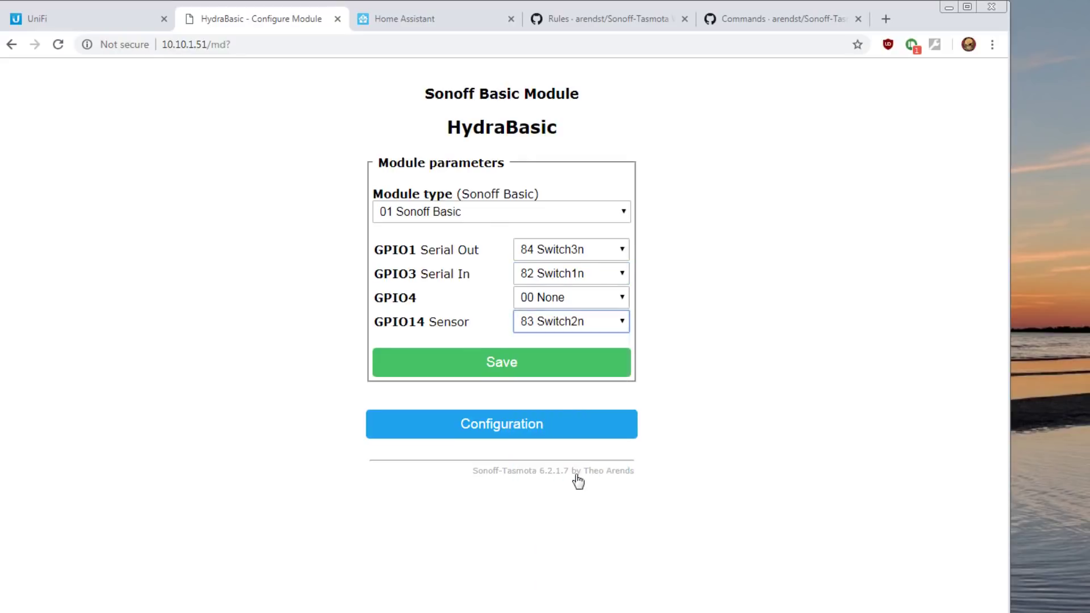
click(485, 369)
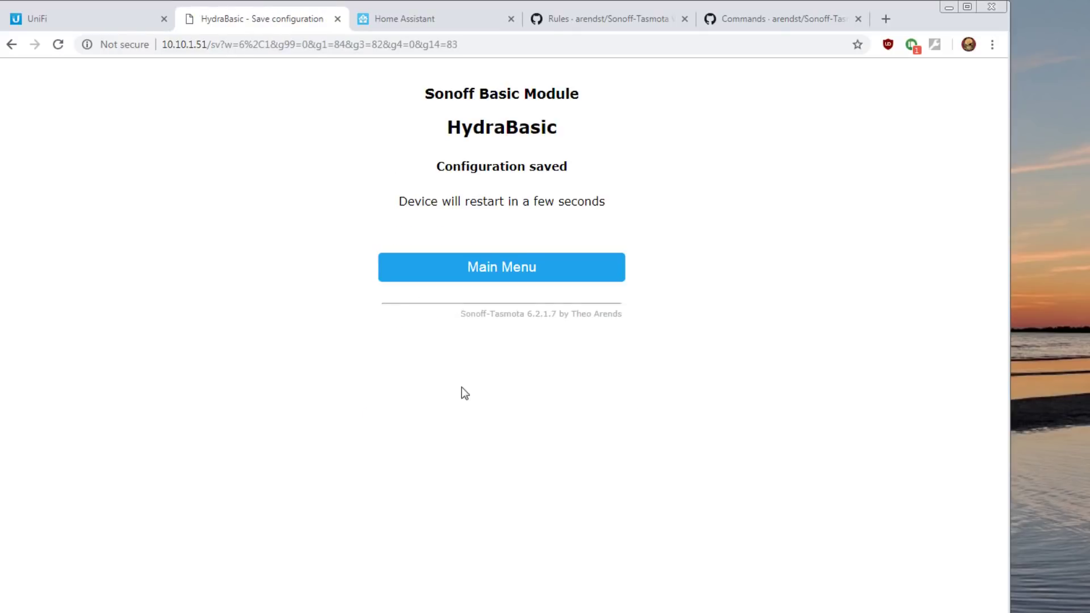
Step: Open the HydraBasic console showing Switch1–3 OFF, then switch to tasmota commands.txt in Notepad++
click(489, 274)
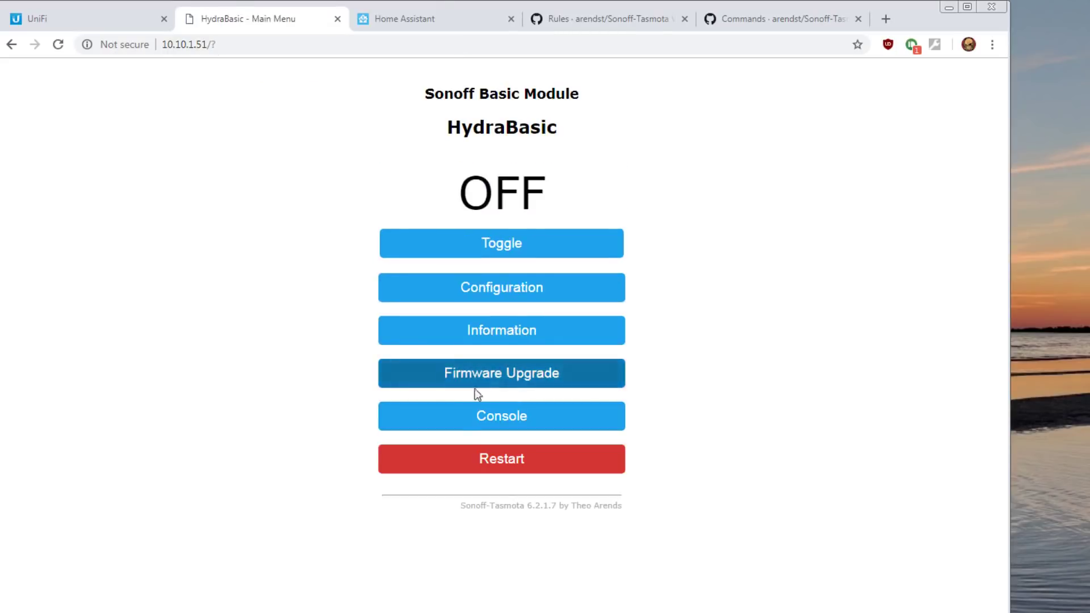
click(497, 423)
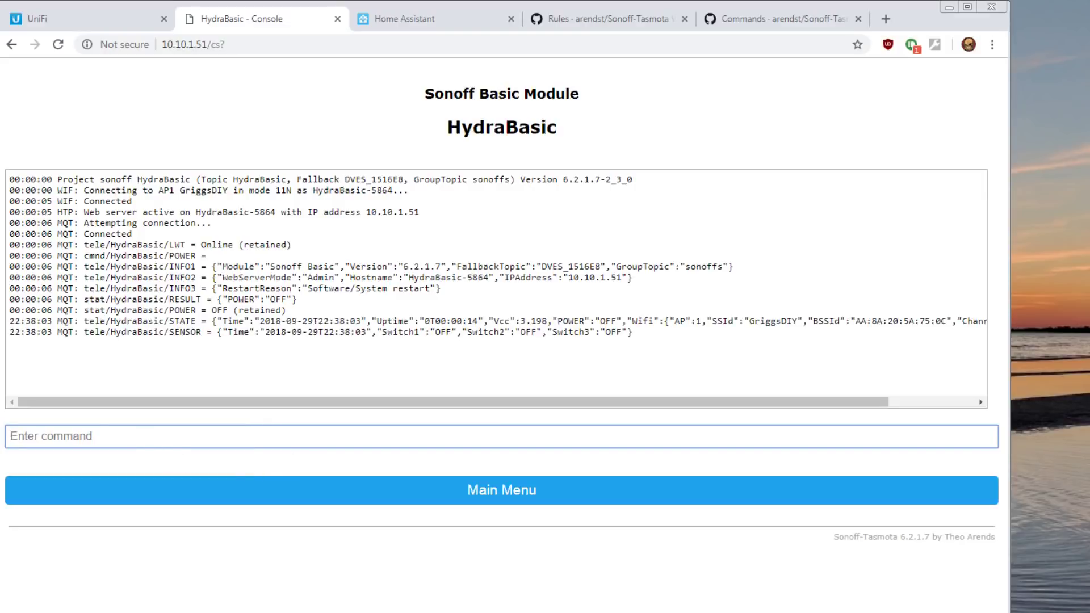
key(alt+Tab)
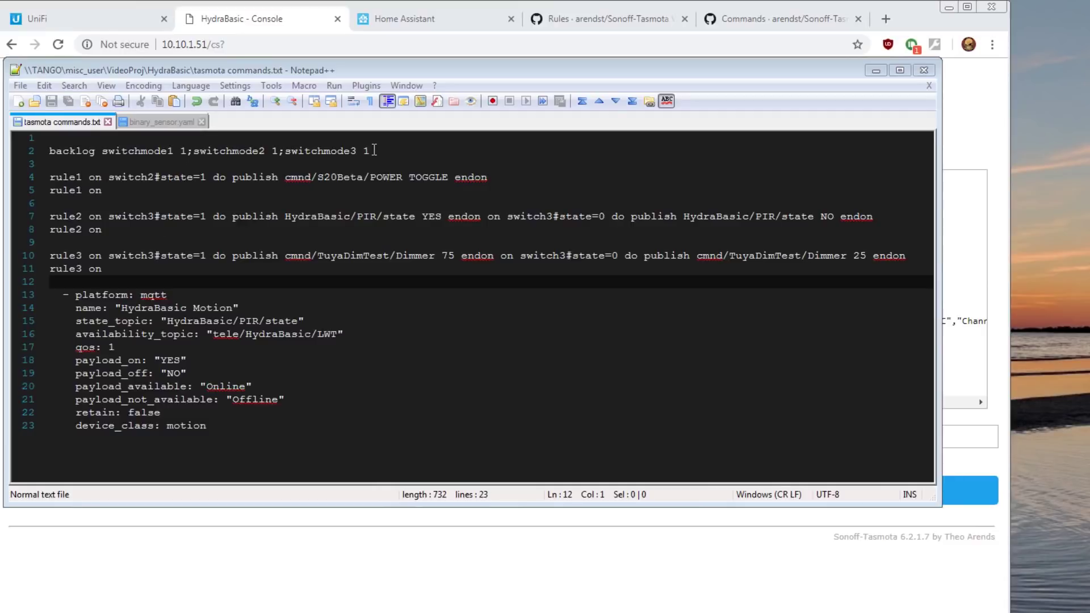
Step: Copy line 2 'backlog switchmode1 1;switchmode2 1;switchmode3 1' and return to the console command field
drag(373, 151, 43, 152)
right_click(103, 153)
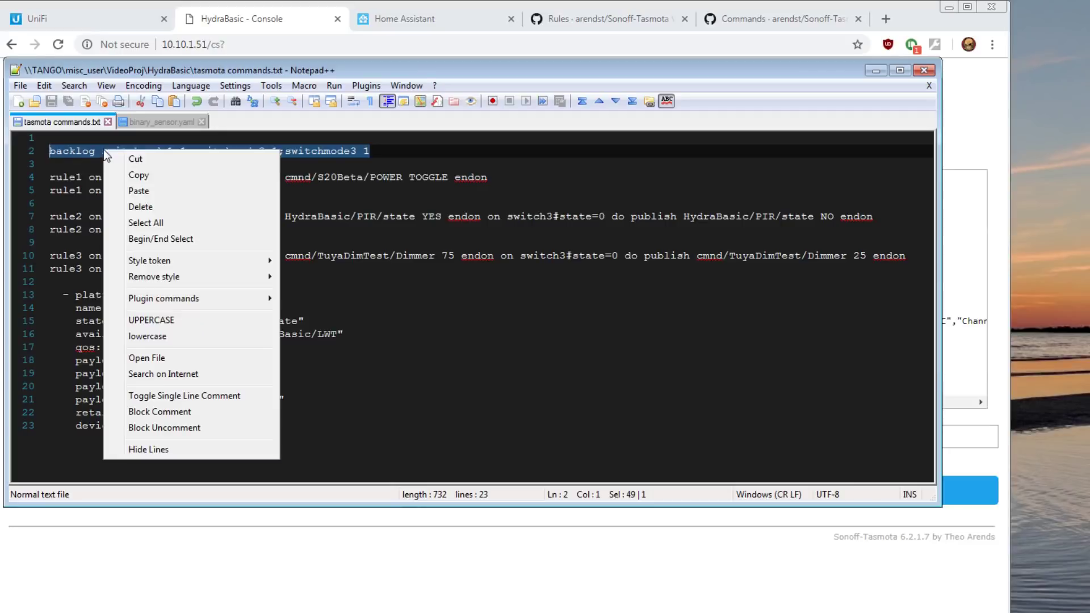
click(127, 176)
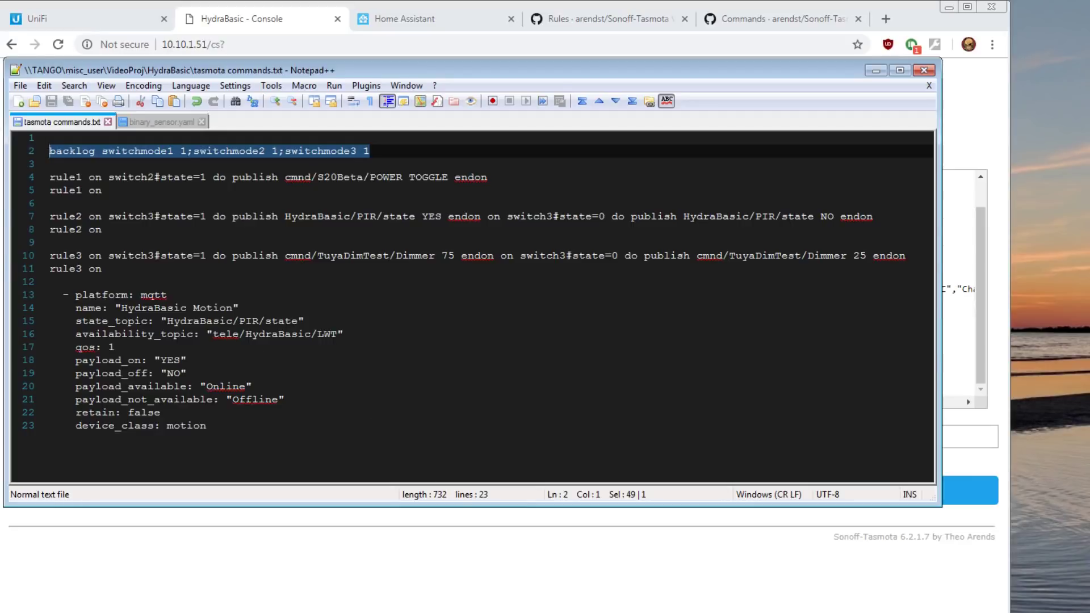
click(380, 601)
right_click(236, 438)
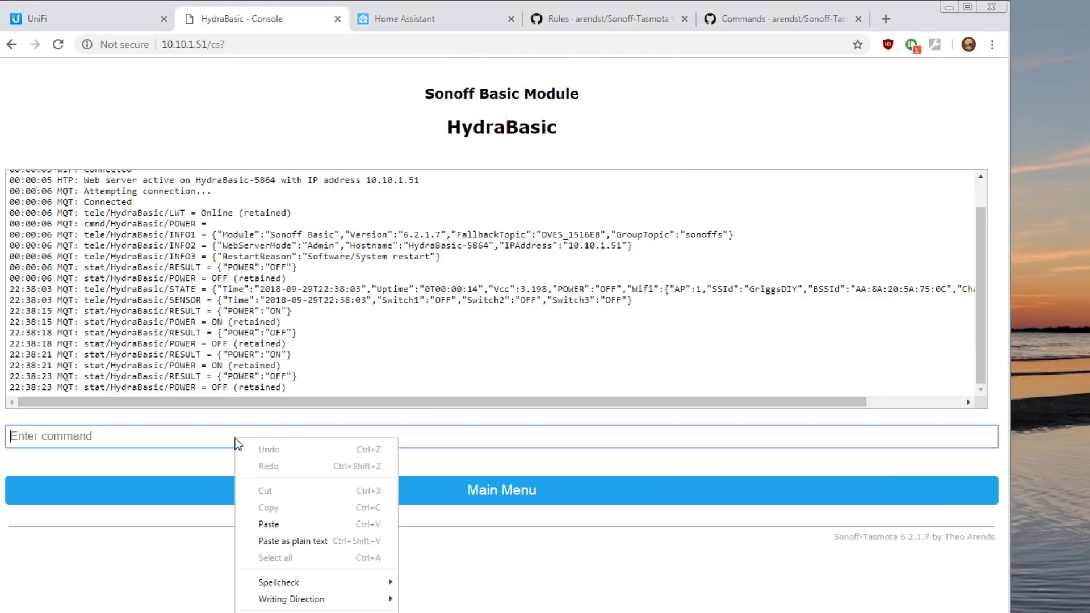
Step: Paste and send the switchmode backlog so switches 1–3 report SwitchMode 1
click(281, 526)
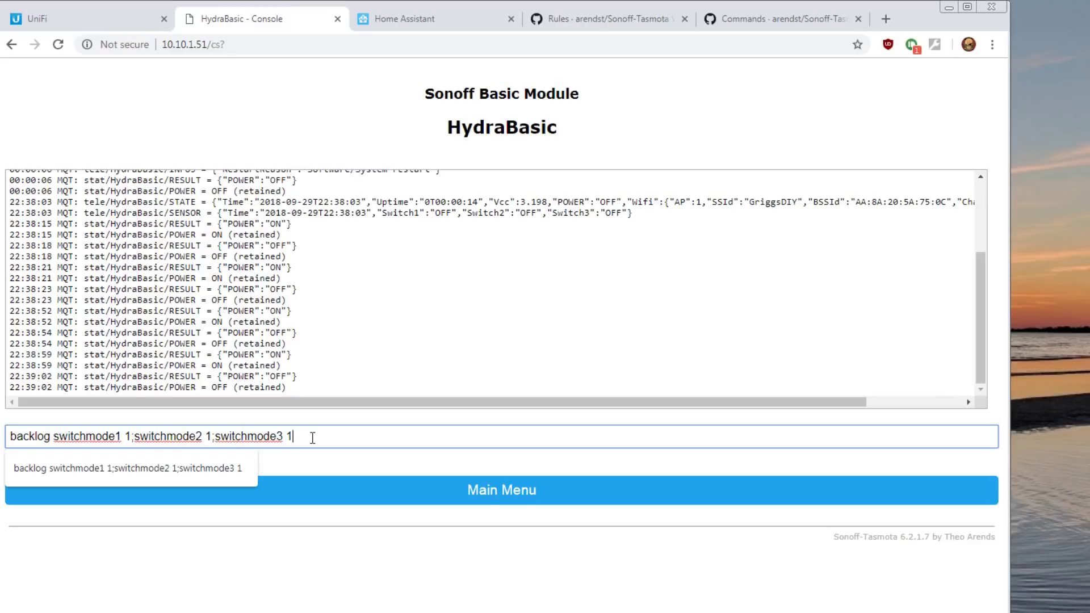
key(Return)
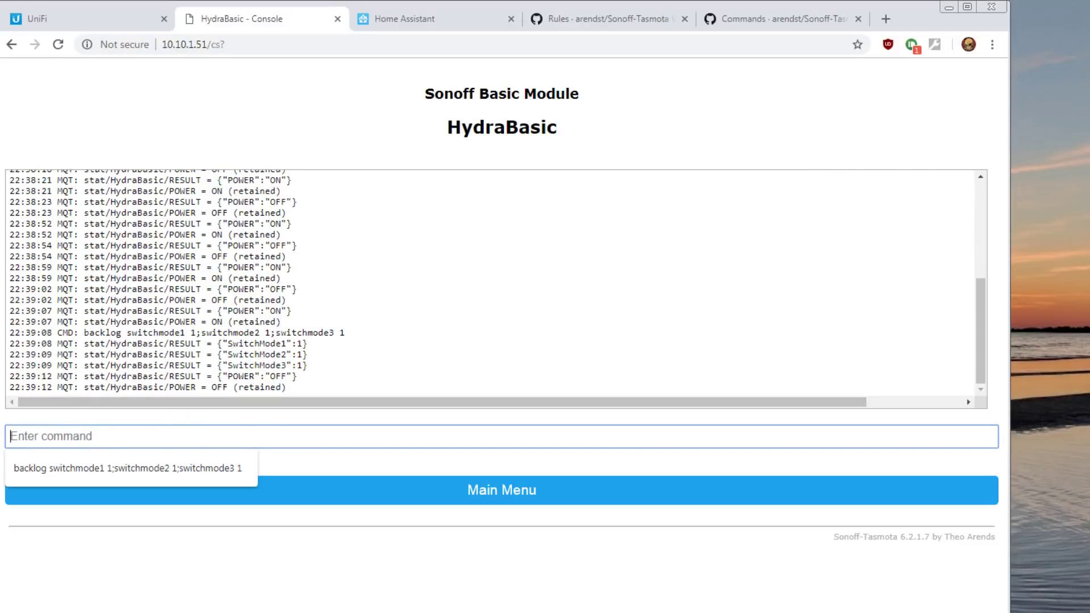
key(alt+Tab)
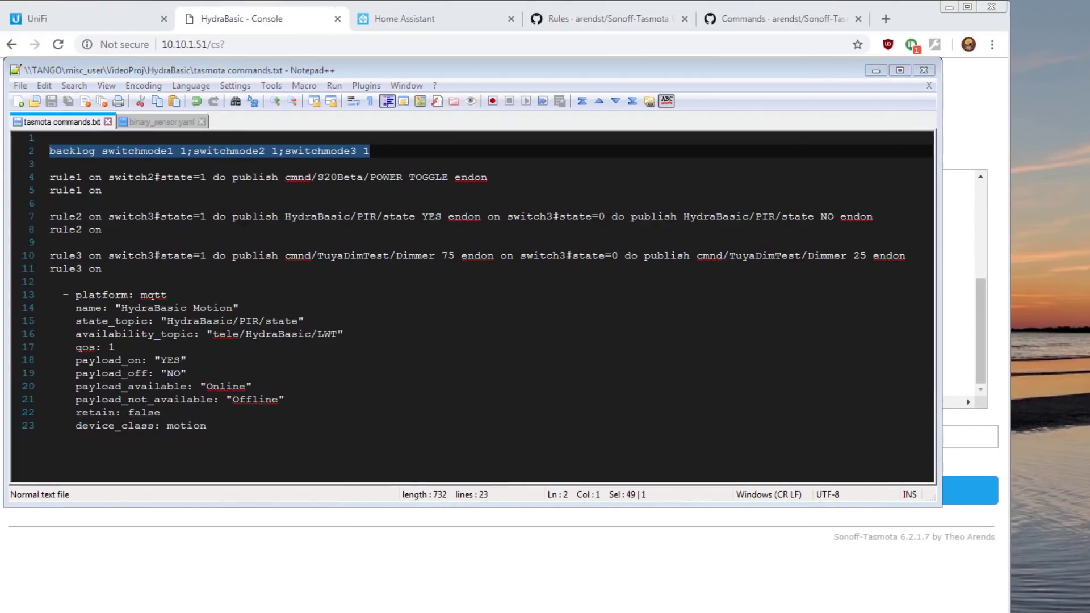
Step: Copy line 4's rule1 (switch2 toggles cmnd/S20Beta/POWER) into the console command field
triple_click(77, 177)
right_click(77, 176)
click(104, 200)
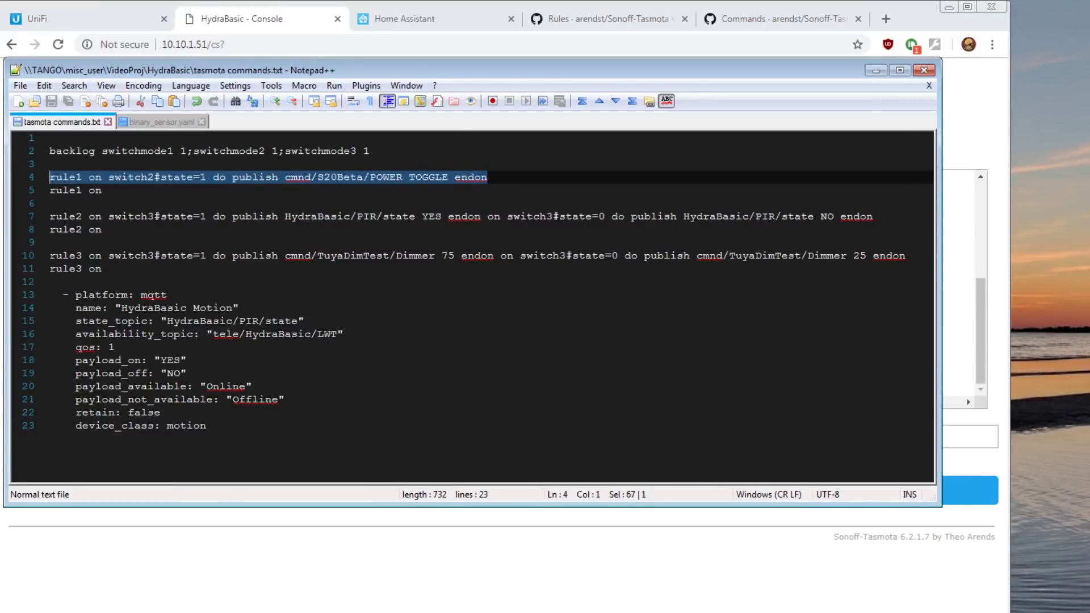
key(alt+Tab)
right_click(204, 441)
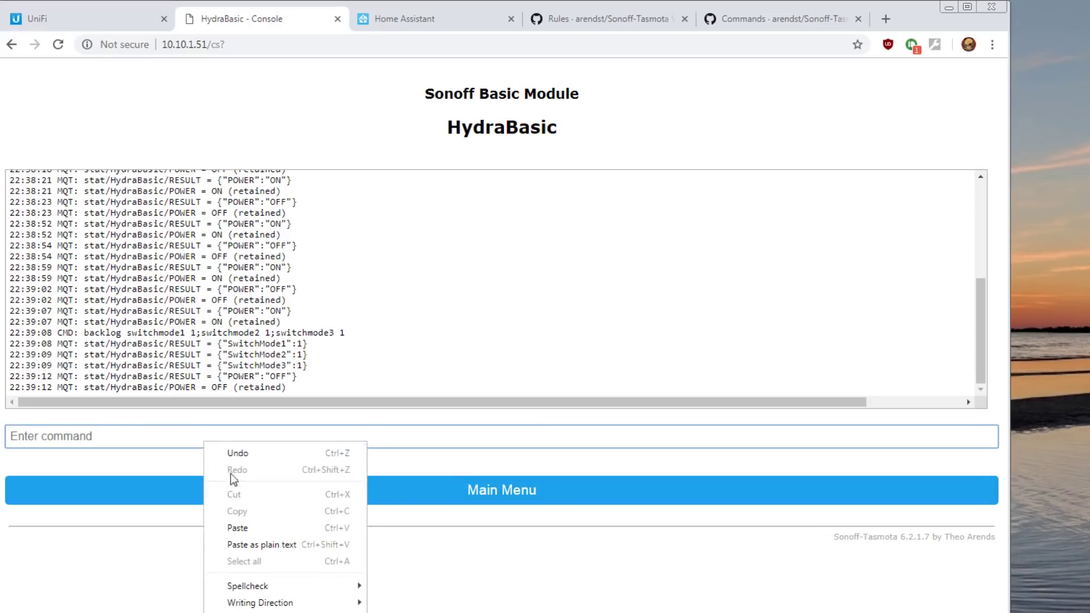
click(240, 528)
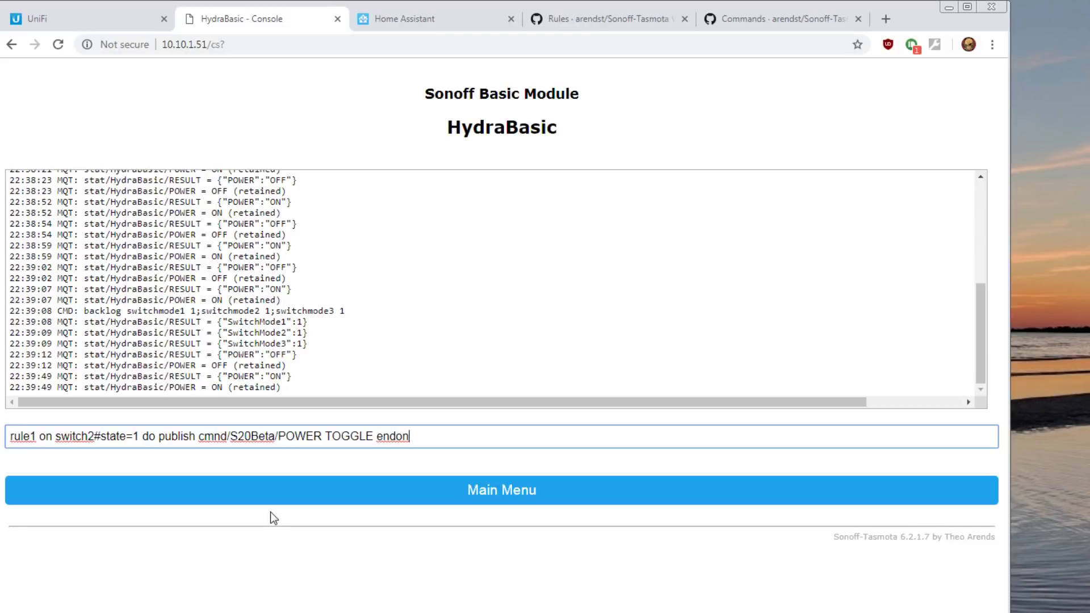
Step: Send the rule1 definition, then enable it with 'rule1 1' so it reports Rule1 ON
key(Return)
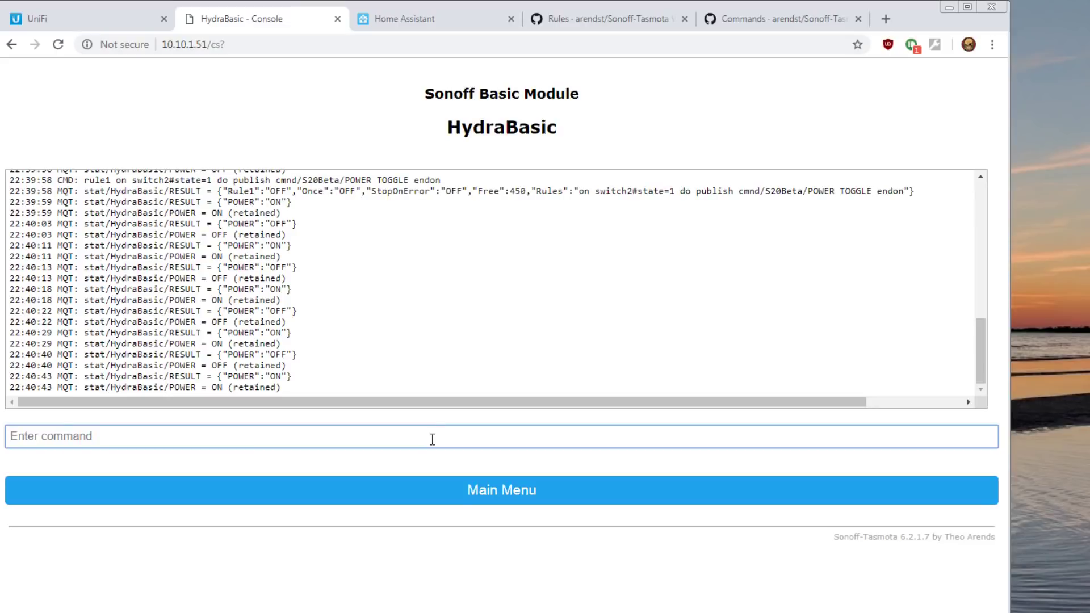
click(432, 438)
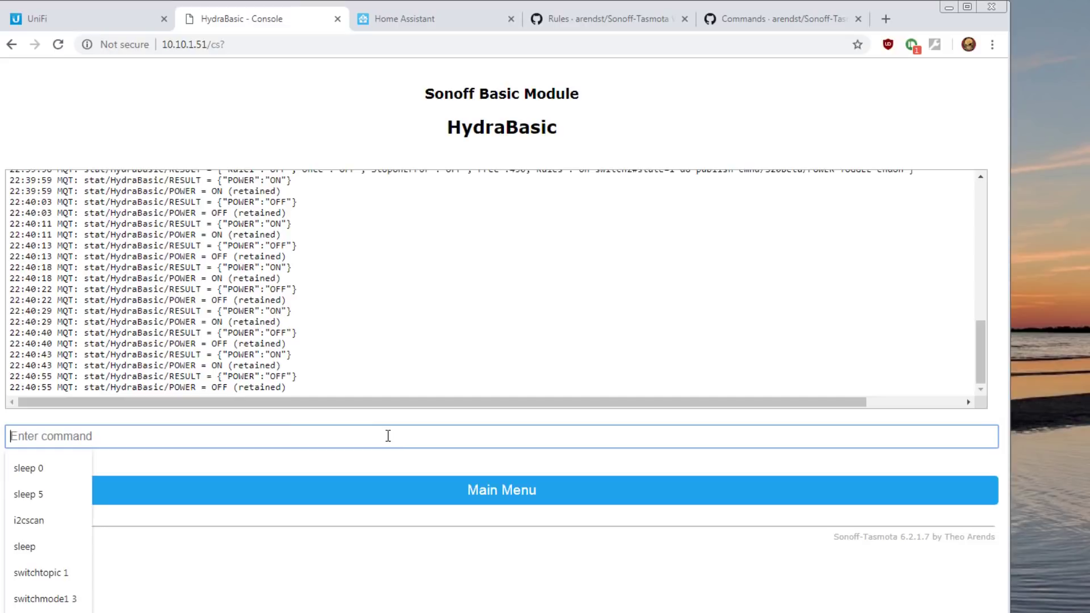
text(rule)
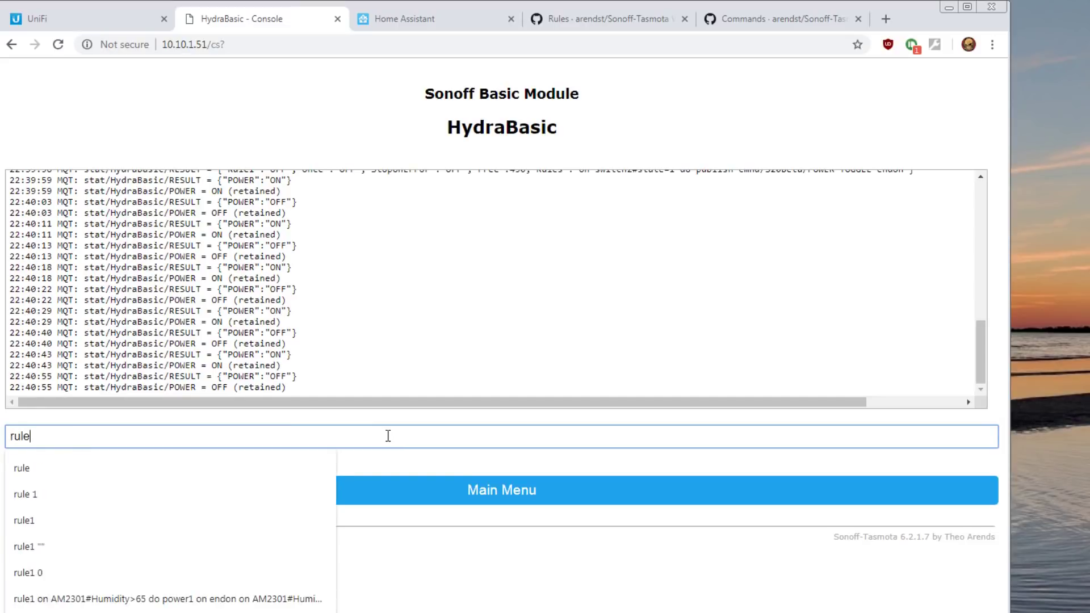
text(1 1)
key(Return)
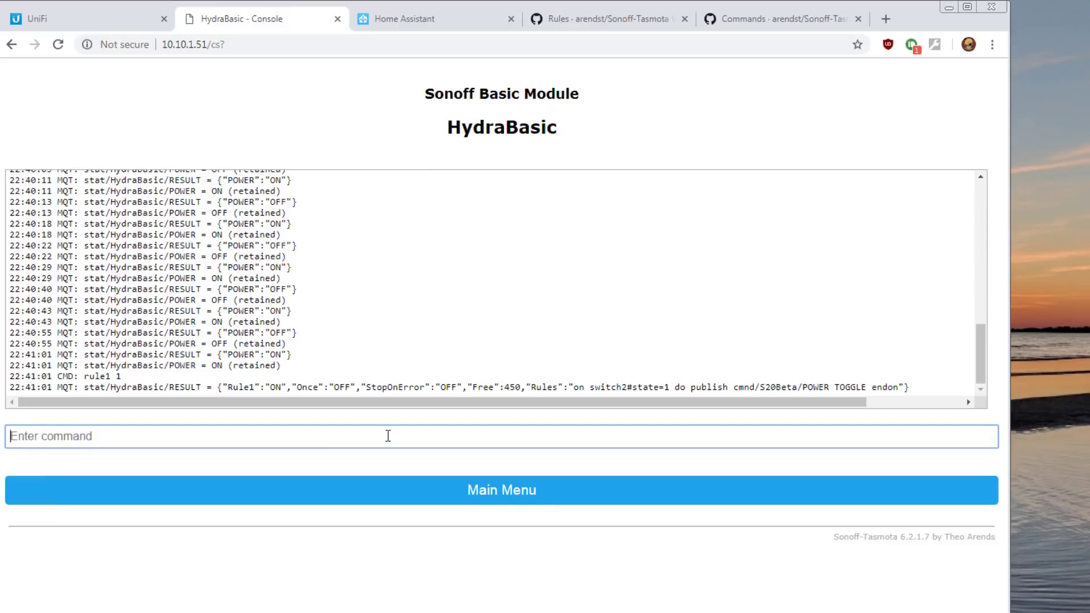
key(alt+Tab)
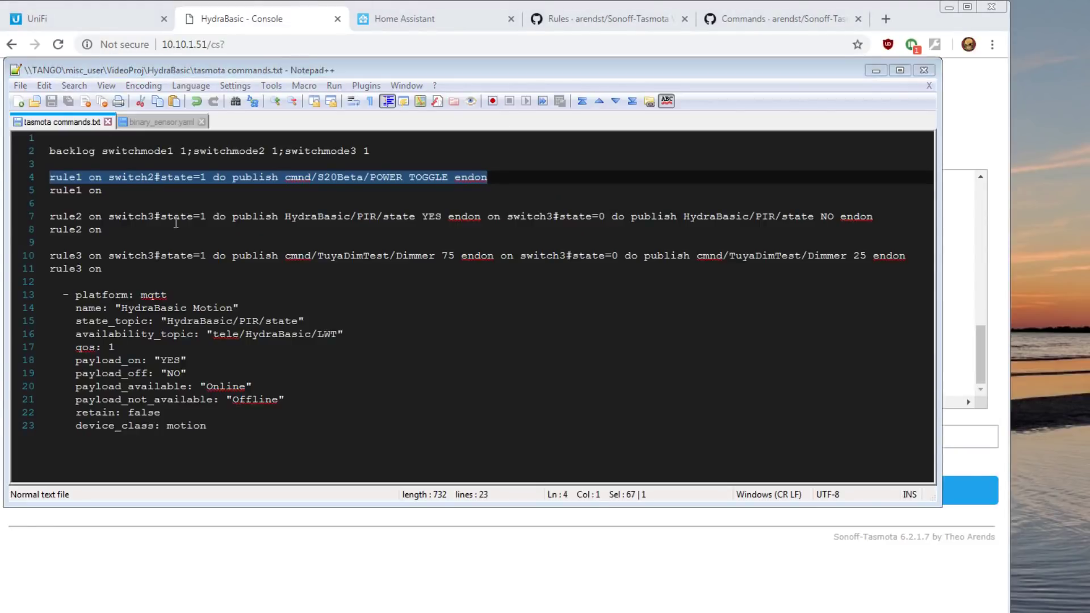
Step: Copy the line-7 rule2 PIR-state definition, send it to HydraBasic, and enable it with 'rule2 1'
drag(50, 216, 877, 216)
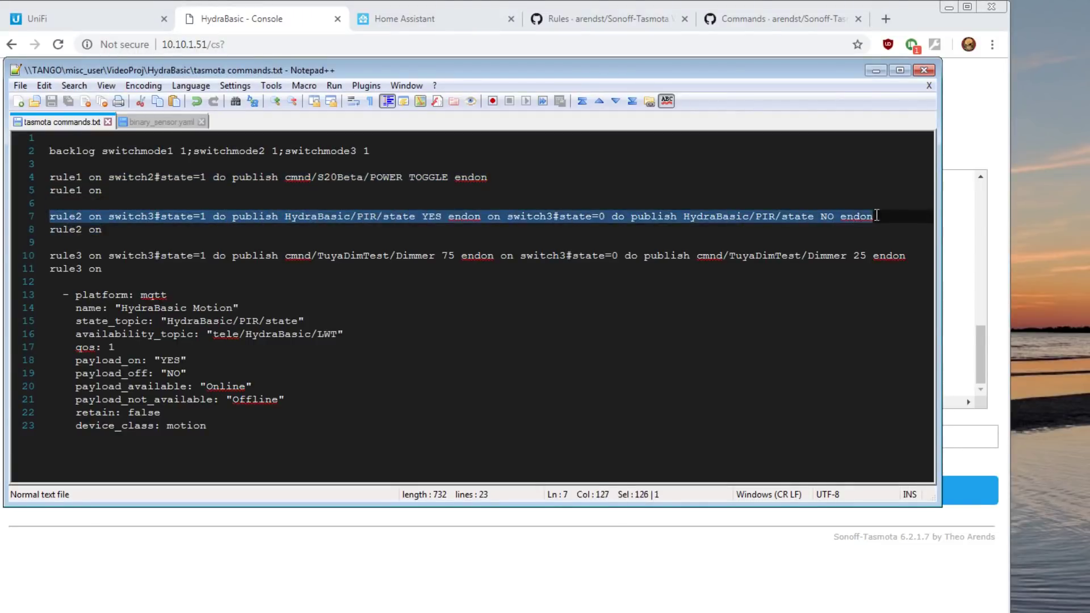
right_click(864, 216)
click(874, 245)
key(alt+Tab)
right_click(159, 435)
click(183, 519)
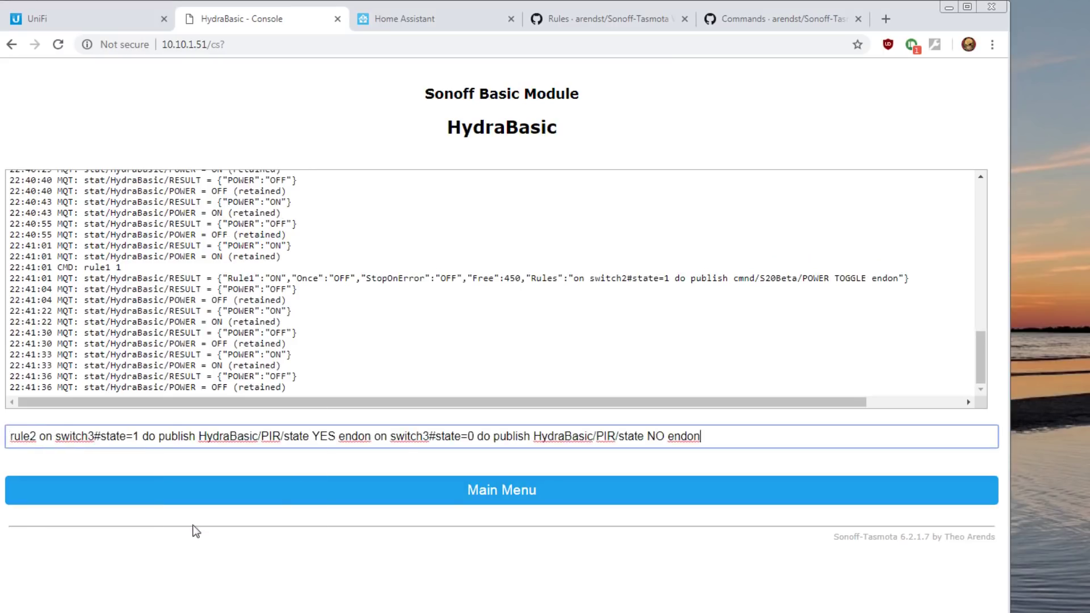
key(Return)
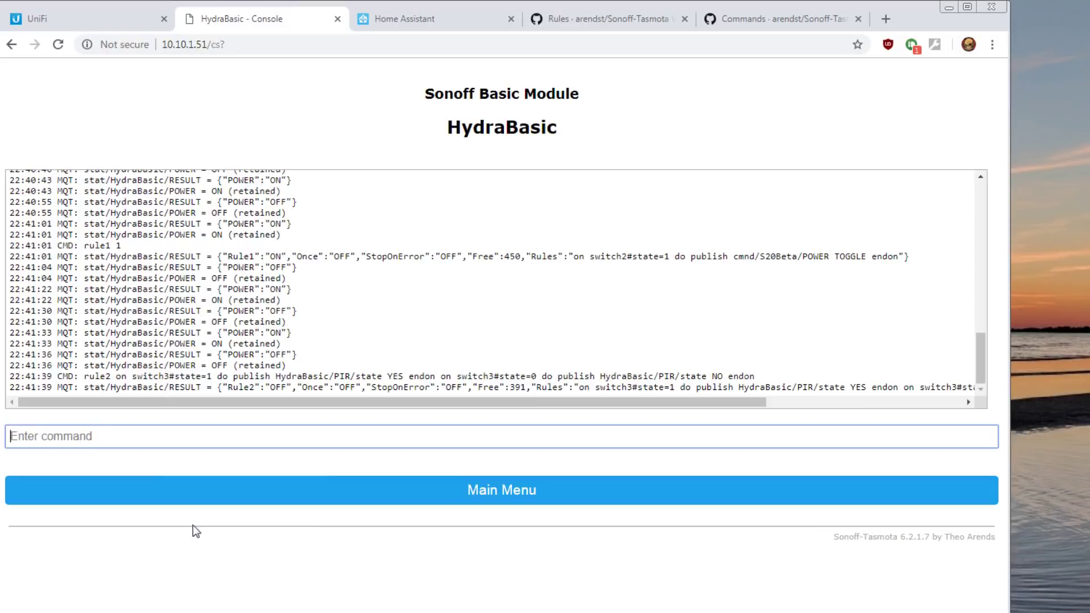
text(rule)
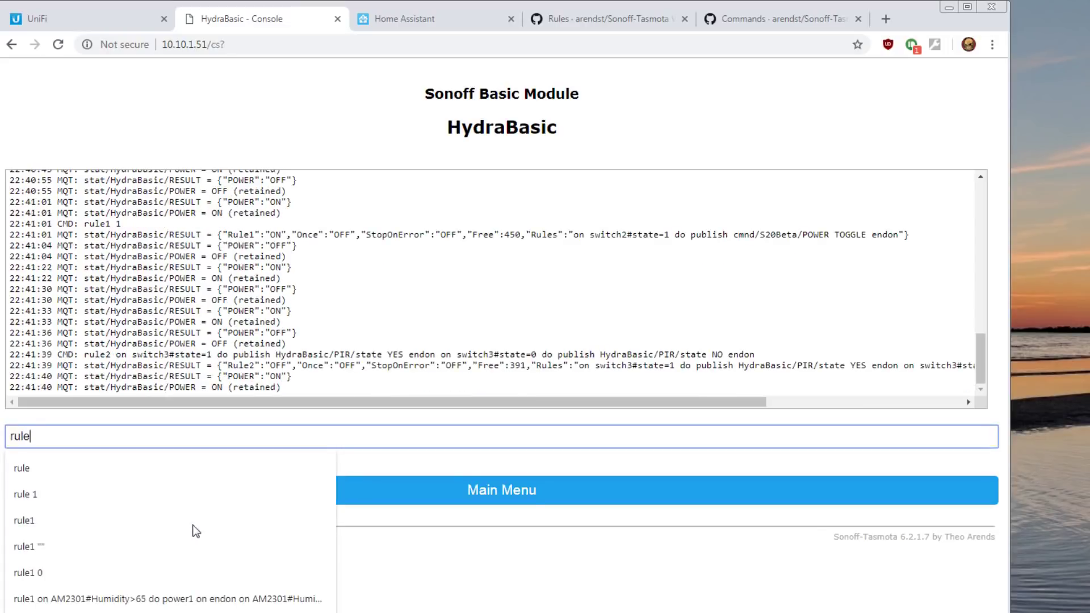
text(2 )
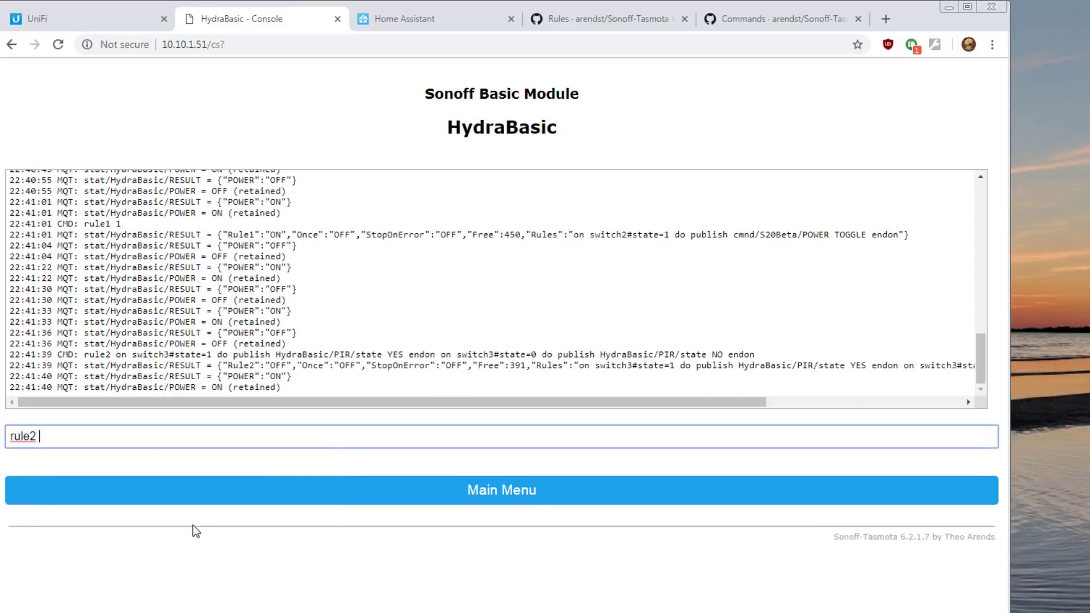
text(1)
key(Return)
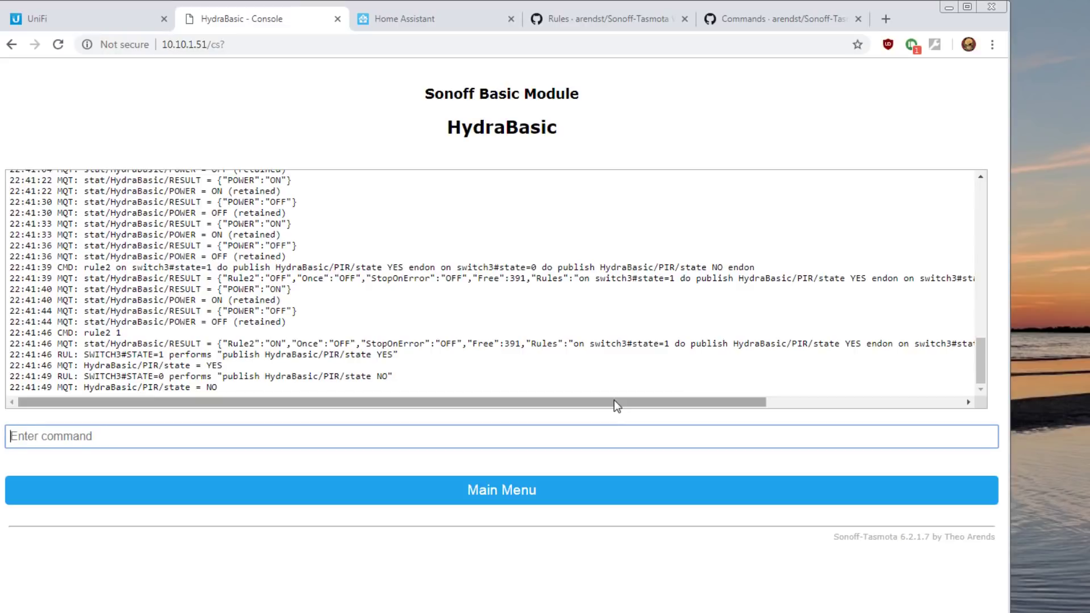
drag(615, 399, 681, 401)
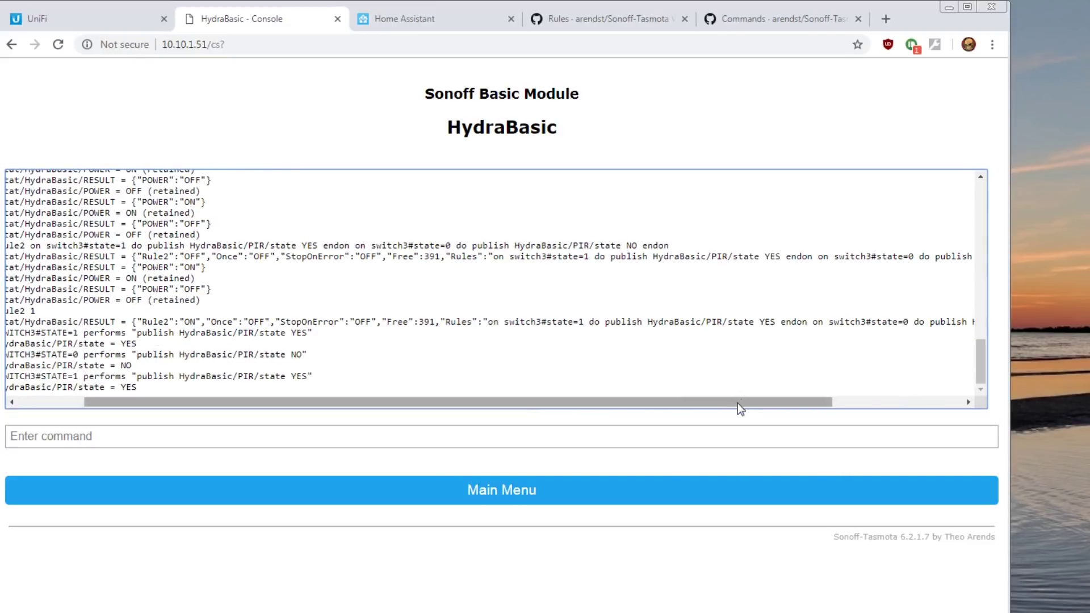
drag(740, 406, 937, 392)
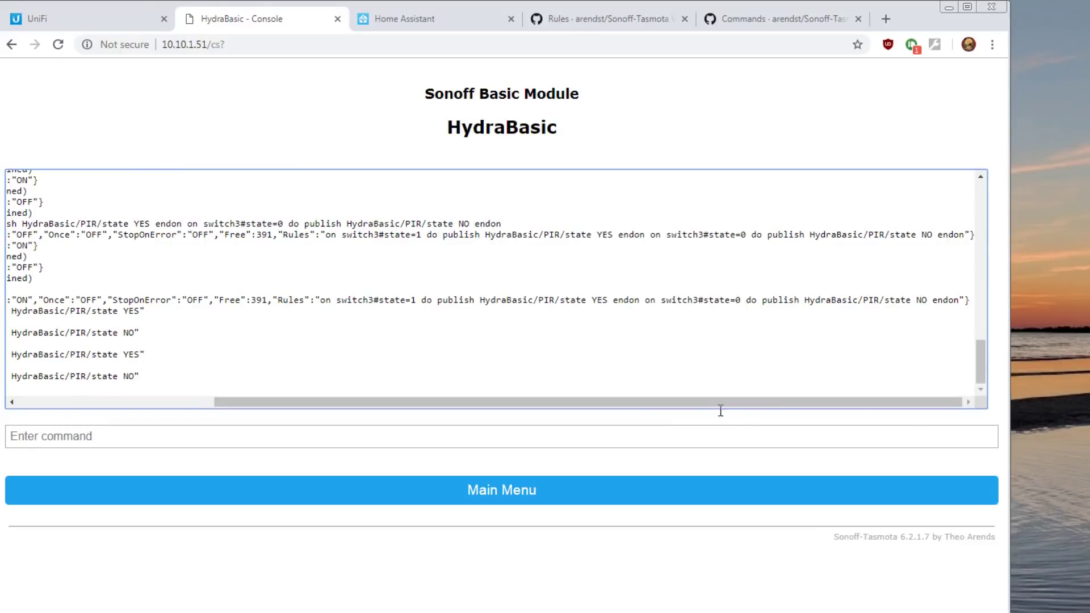
drag(715, 404, 518, 404)
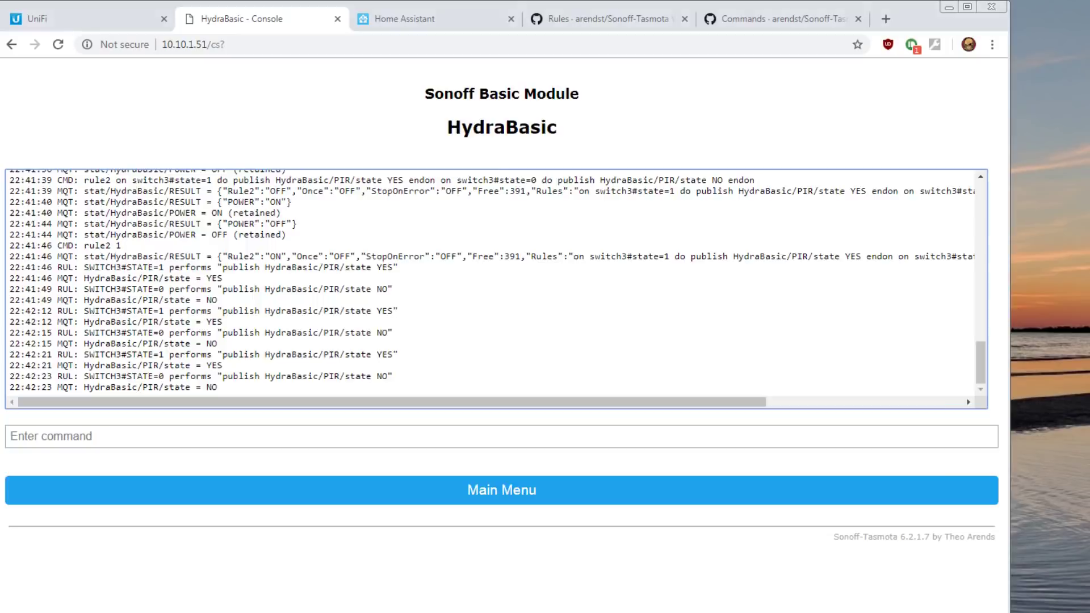
Step: Copy the line-10 rule3 definition setting TuyaDimTest's Dimmer to 75, then 25
key(alt+Tab)
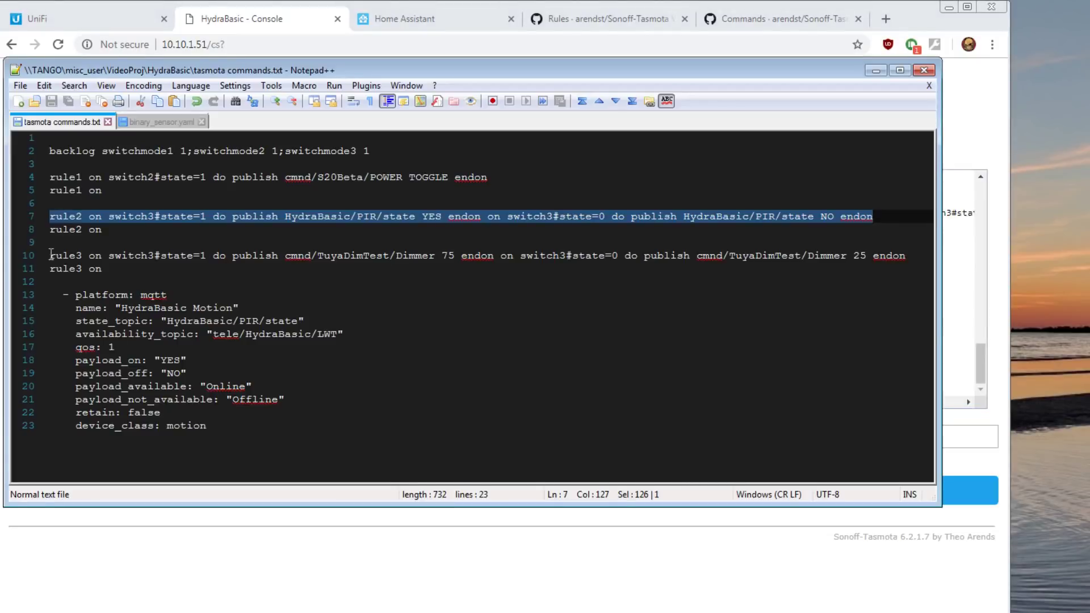
drag(50, 255, 926, 258)
right_click(795, 258)
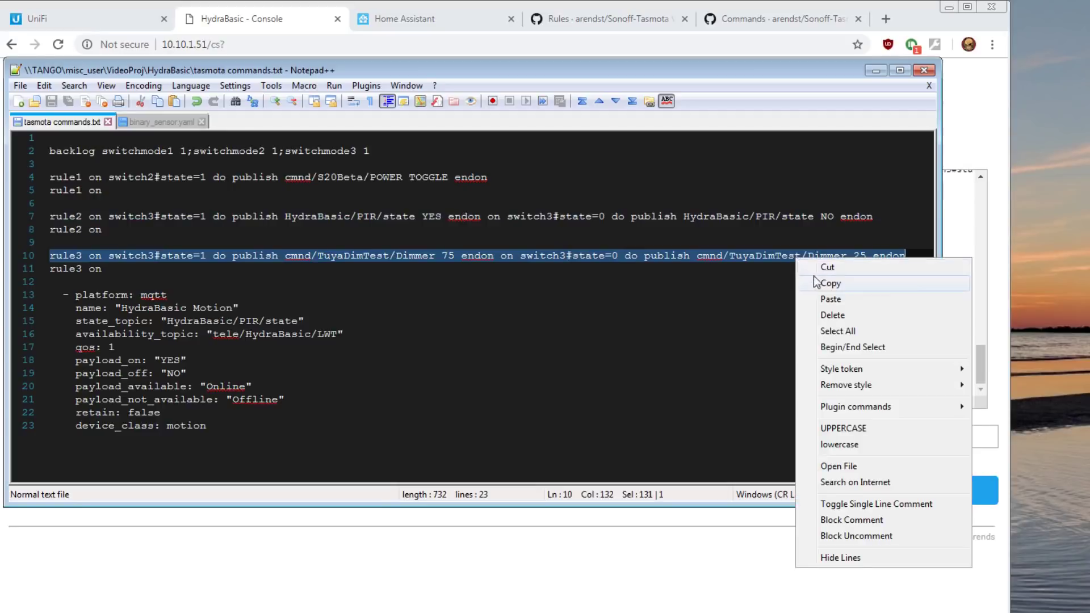
click(819, 287)
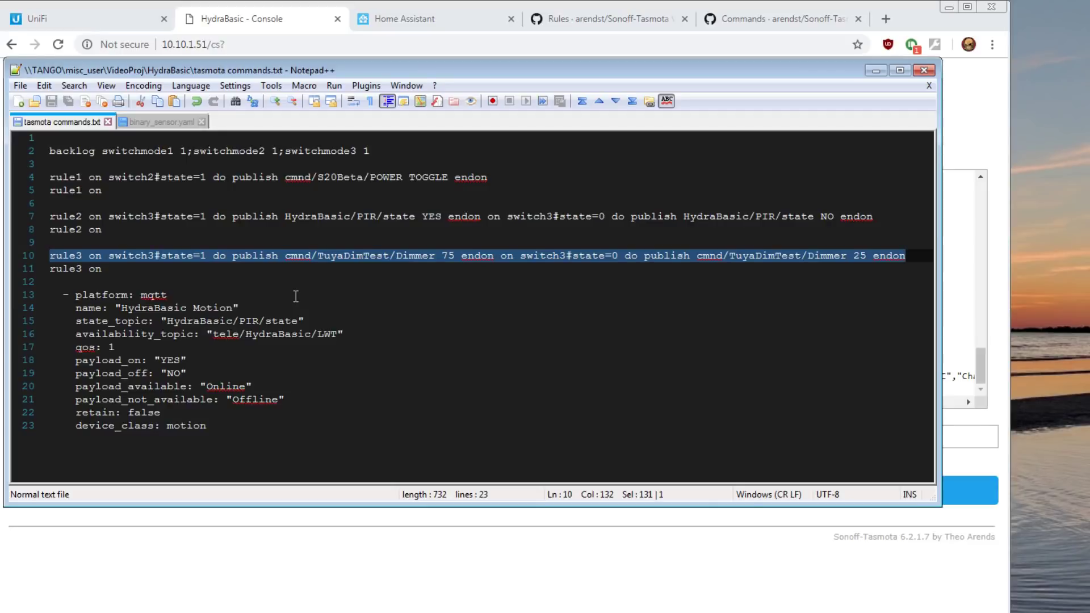
Step: Paste and send the rule3 TuyaDimTest dimmer definition in the console
click(262, 533)
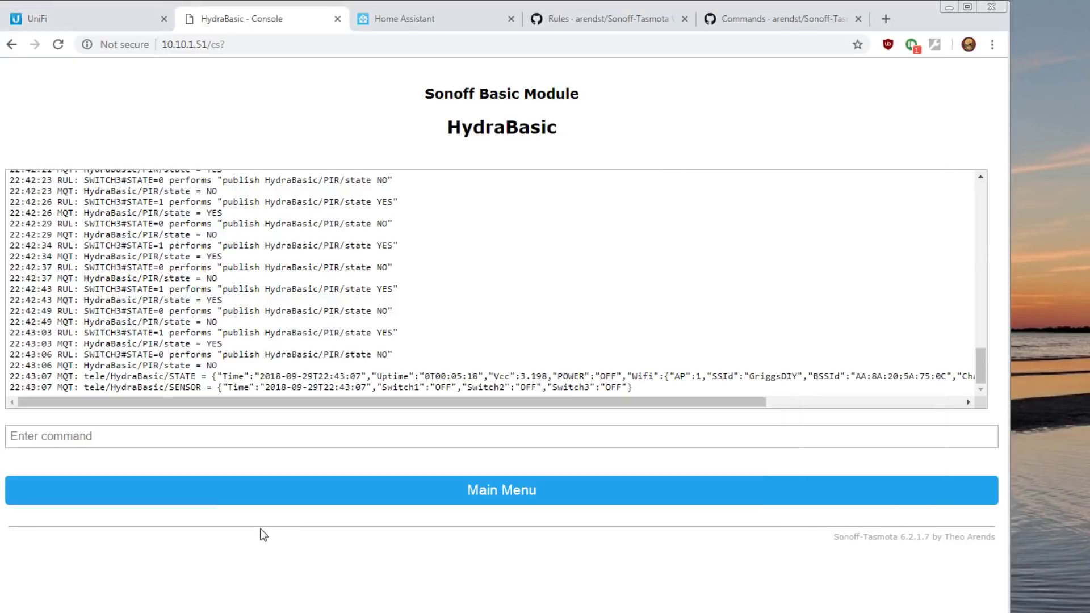
right_click(151, 434)
click(183, 518)
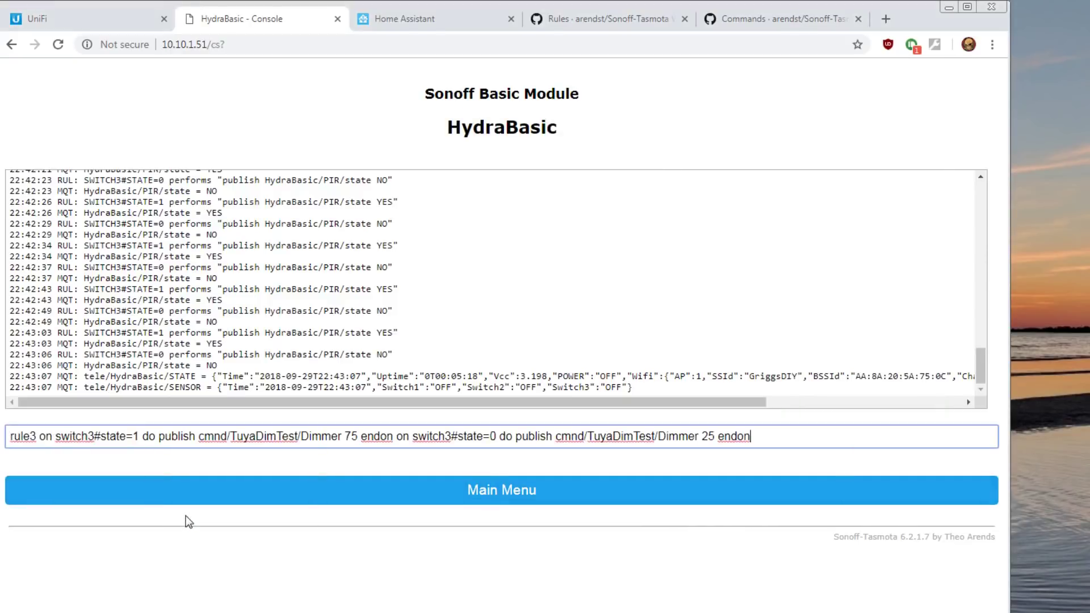
key(Return)
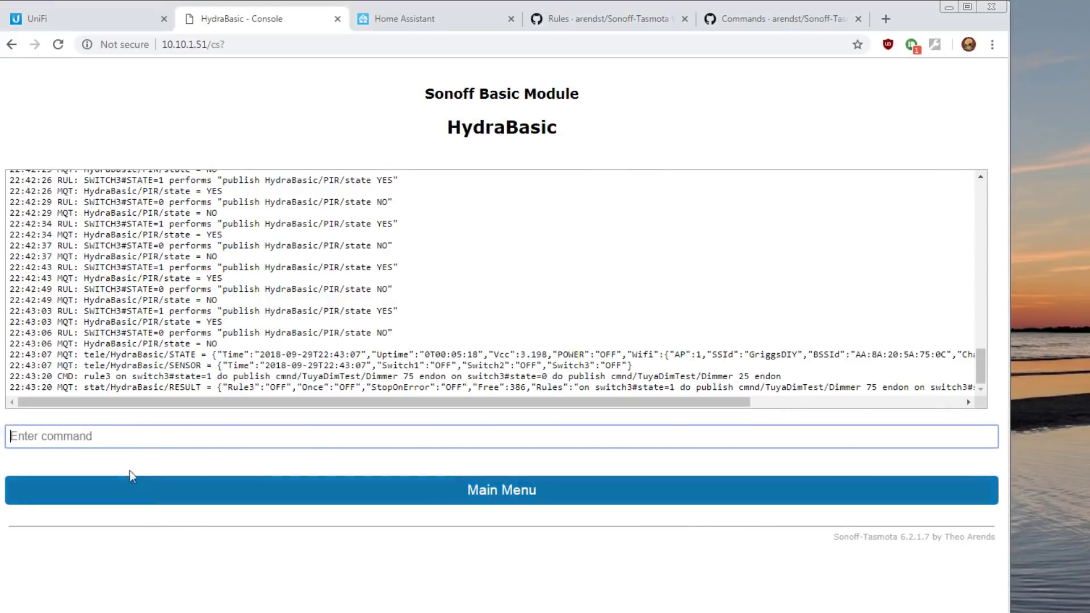
Step: Enable rule3 with 'rule3 1' and view the HydraBasic Motion sensor in Home Assistant
click(106, 441)
text(ru)
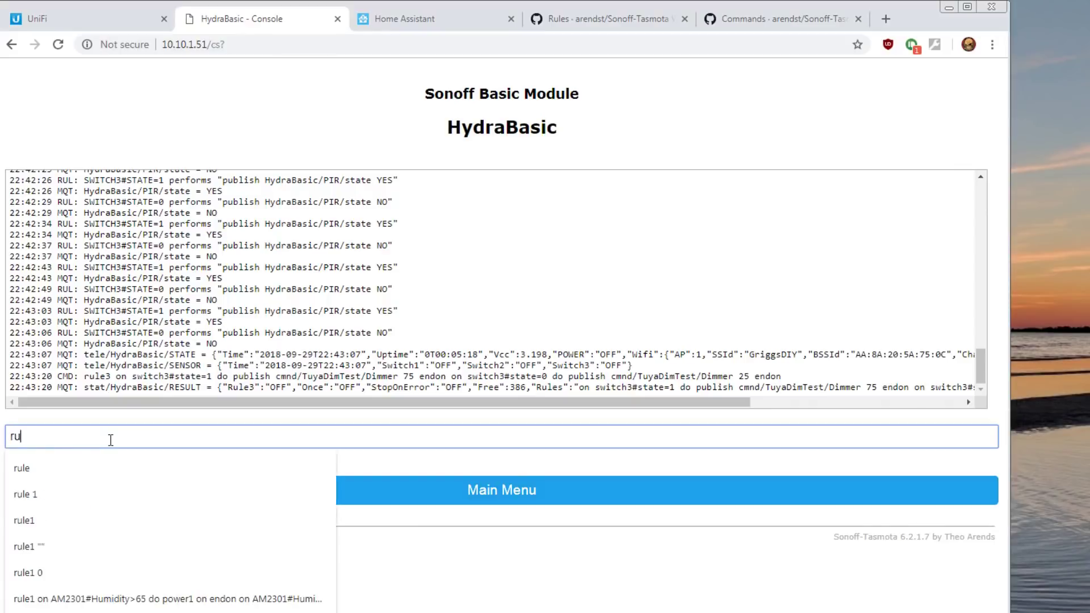
text(le3 )
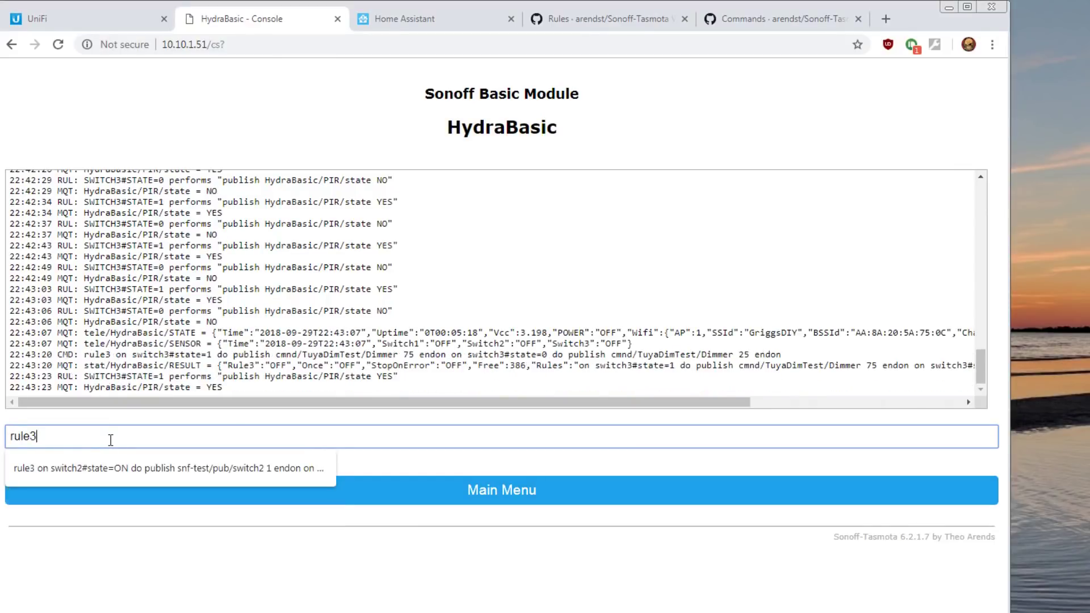
text(1)
key(Return)
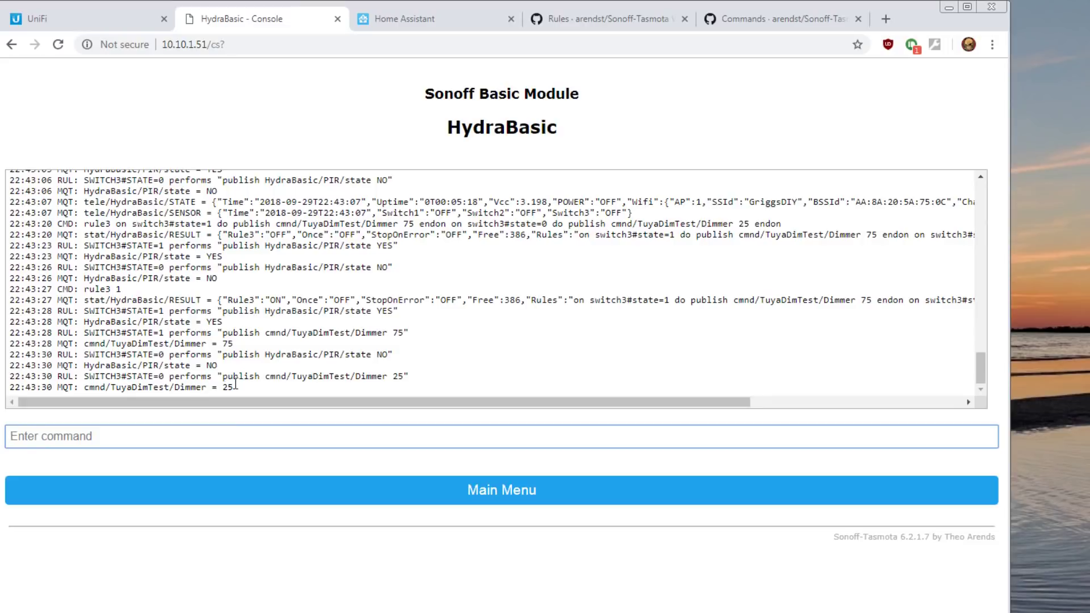
key(ctrl+Tab)
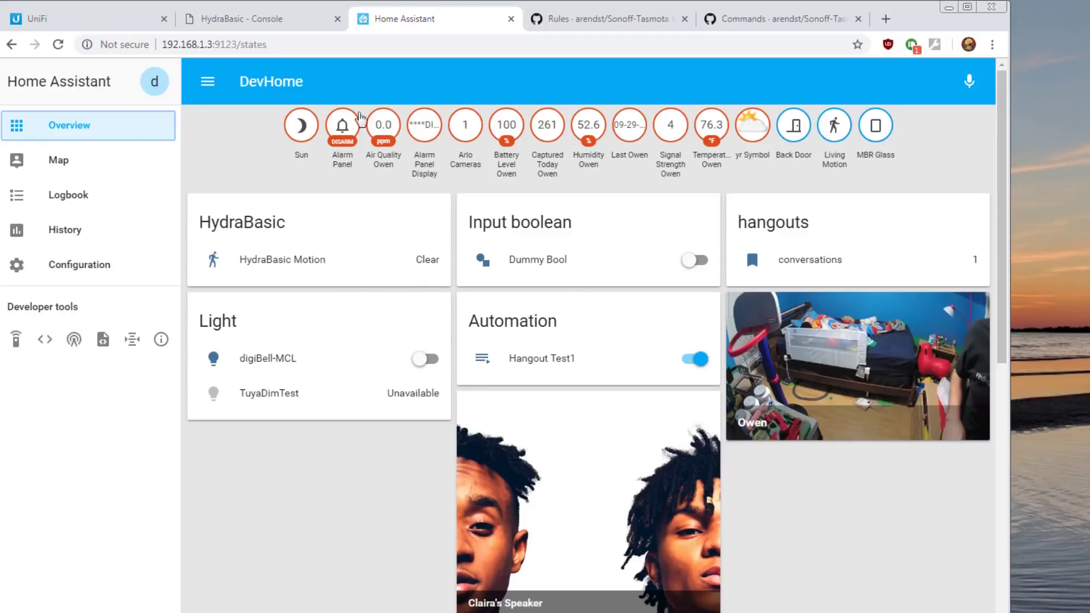
Step: Return to the HydraBasic console tab, with the binary_sensor.yaml motion sensor config on top
click(289, 23)
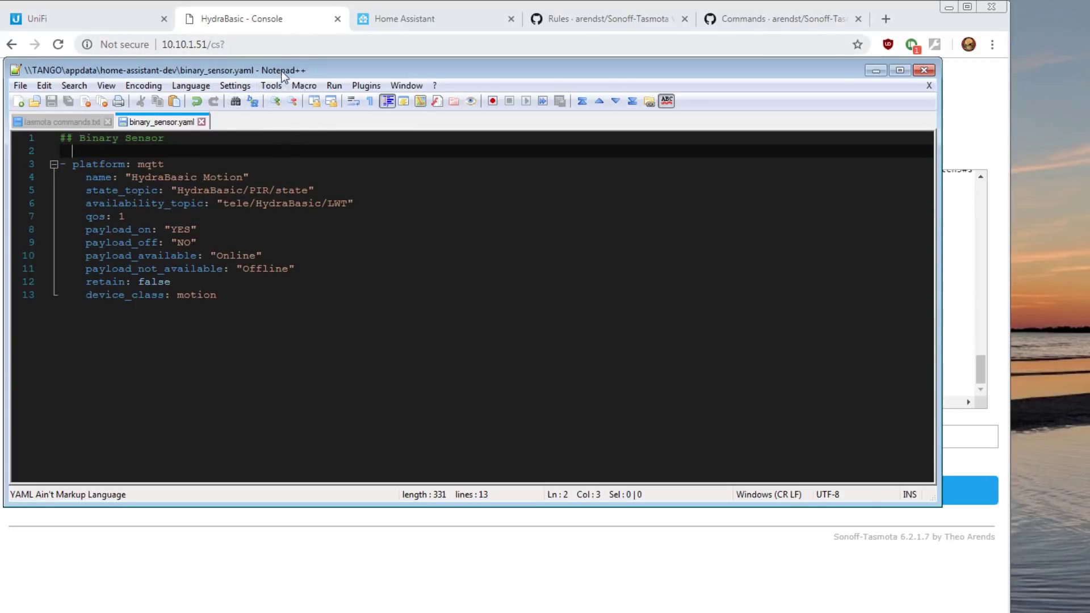
Step: Move the binary_sensor.yaml window down to reveal the console log and select the 'device_class: motion' line
drag(282, 71, 283, 343)
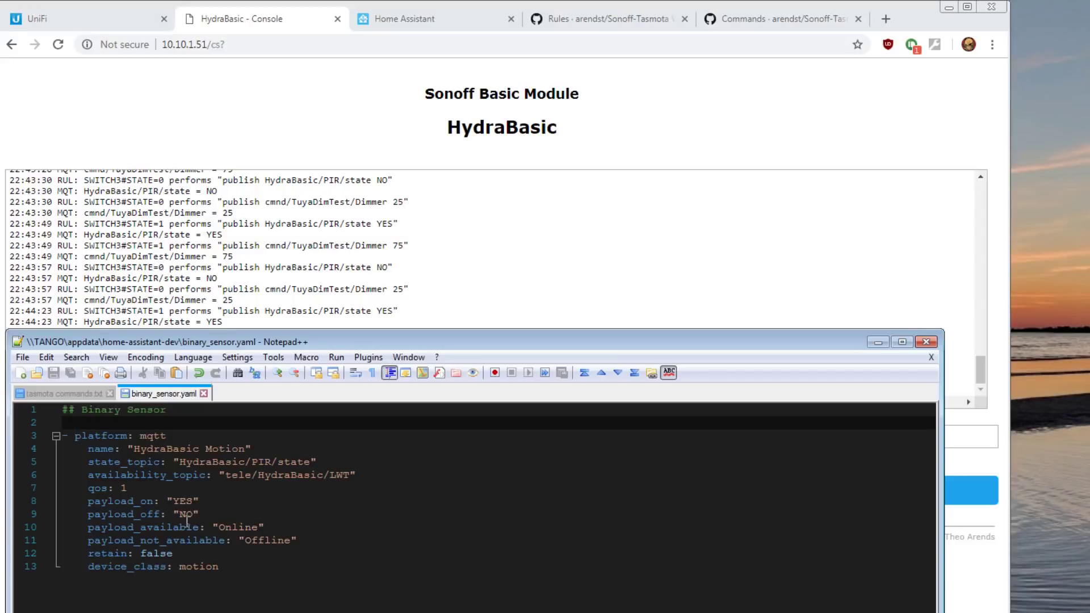
drag(232, 570, 74, 562)
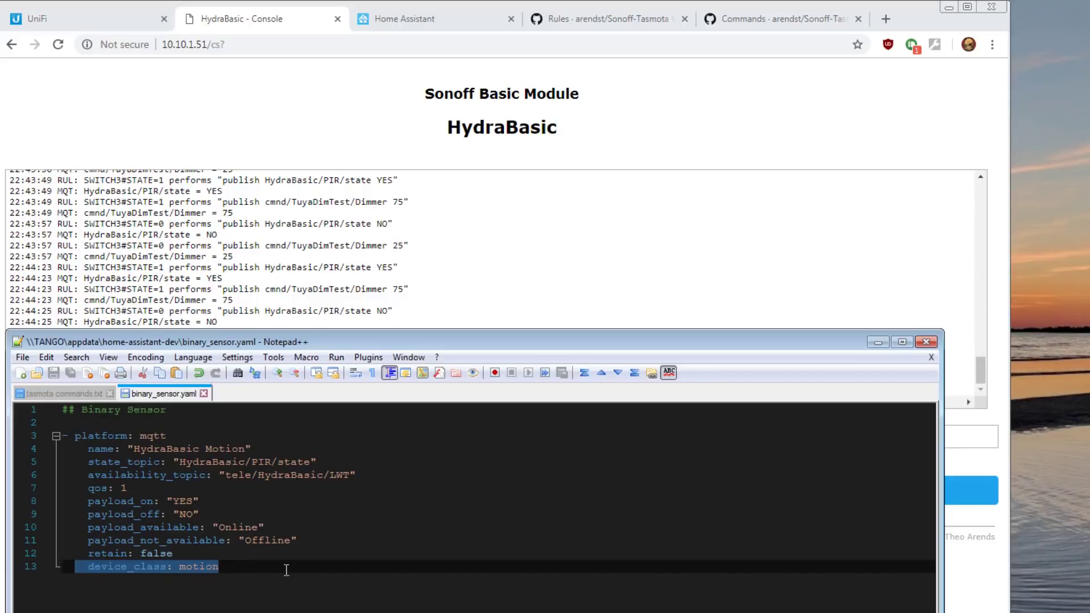
Step: Bring the HydraBasic console in front of Notepad++ to watch the PIR state YES/NO messages
click(623, 163)
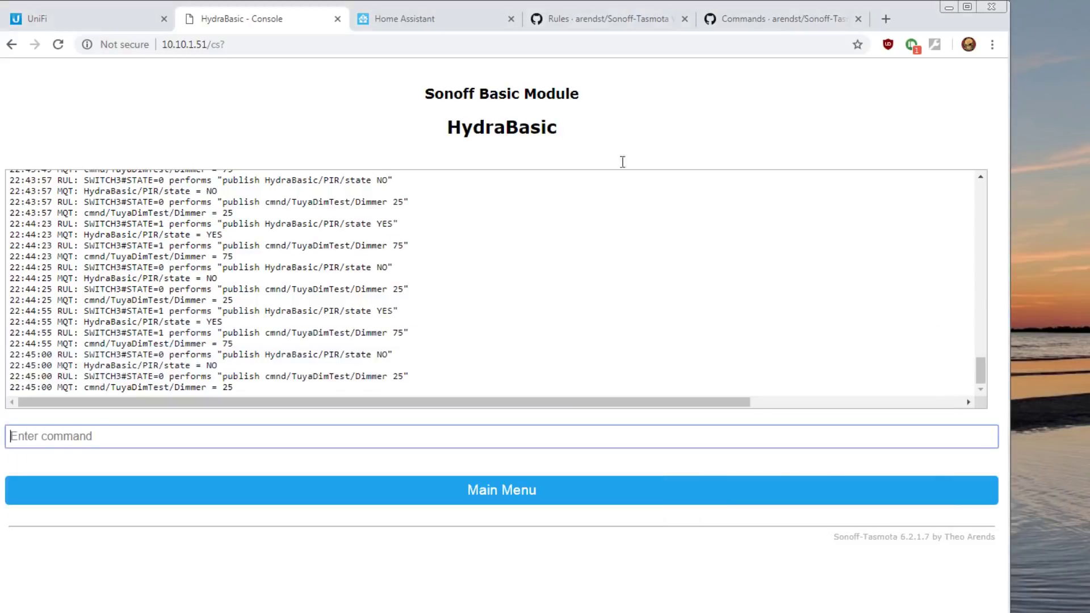